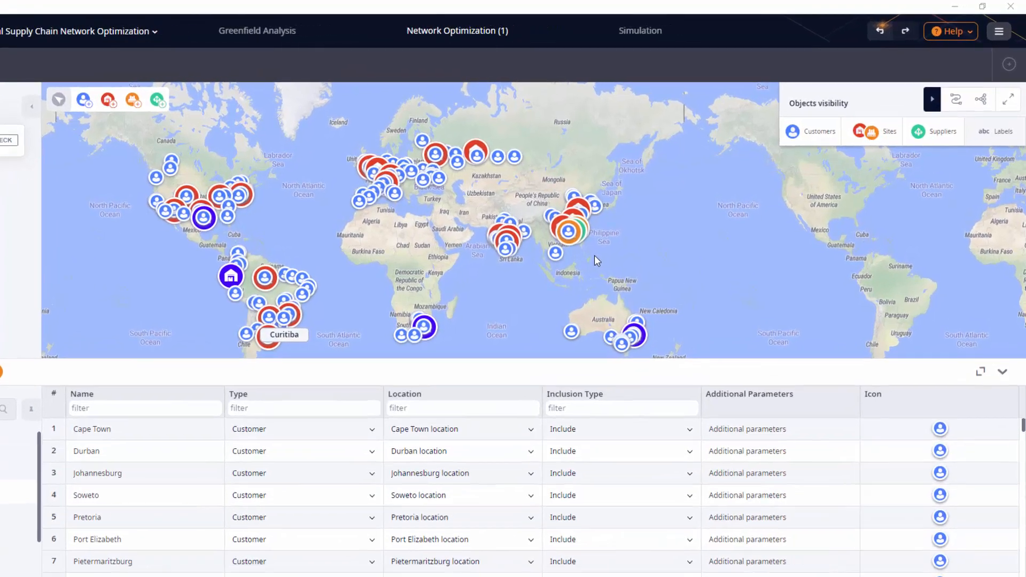
Step: Inspect the Xiamen and Shenzhen factories and the component supplier in southeast China on the map
{"action": "scroll", "coordinate": [636, 230], "scroll_direction": "up", "scroll_amount": 1}
{"action": "scroll", "coordinate": [572, 260], "scroll_direction": "up", "scroll_amount": 1}
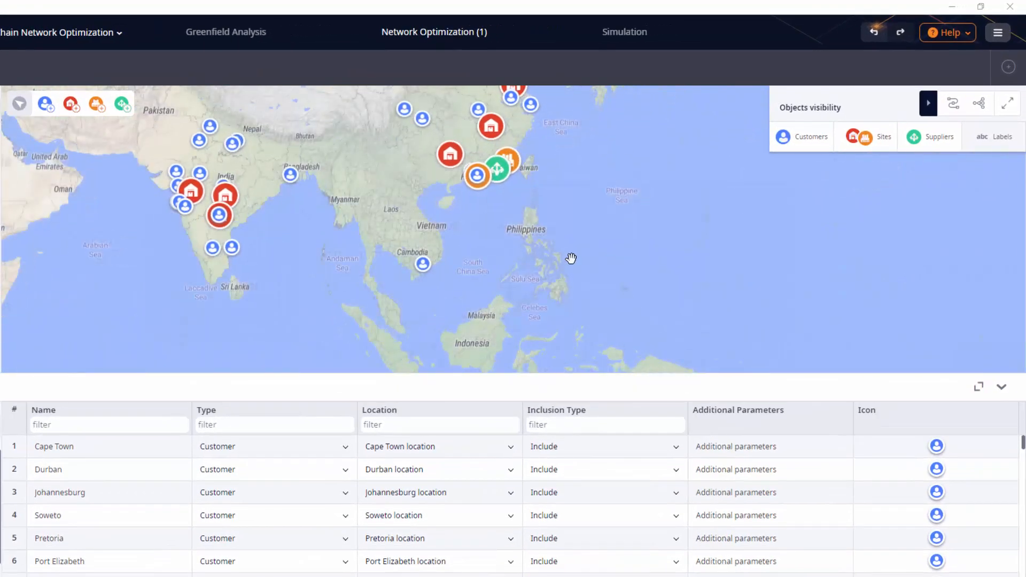
{"action": "scroll", "coordinate": [567, 261], "scroll_direction": "up", "scroll_amount": 1}
{"action": "left_click_drag", "start_coordinate": [560, 260], "coordinate": [590, 351]}
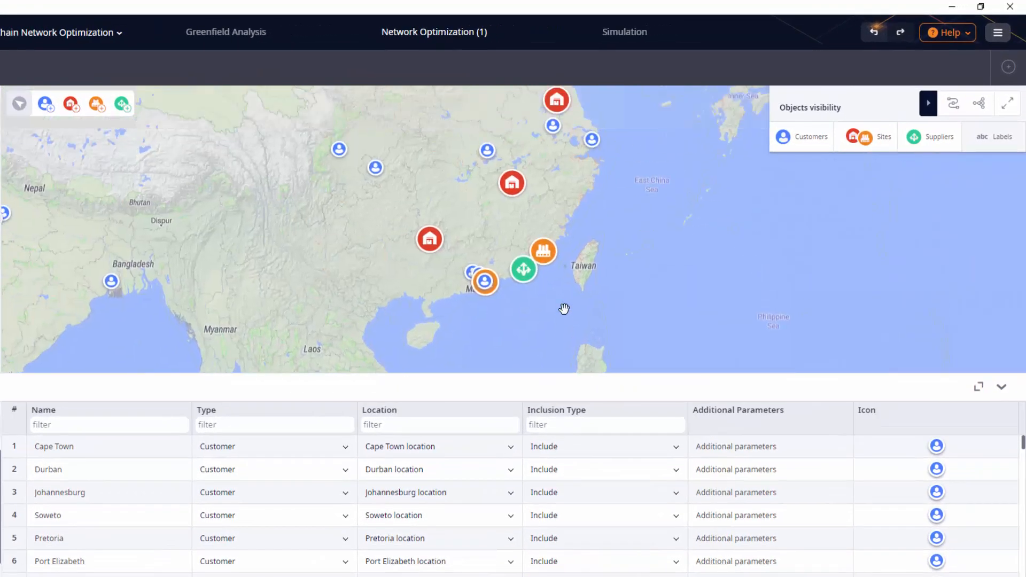
{"action": "left_click", "coordinate": [543, 250]}
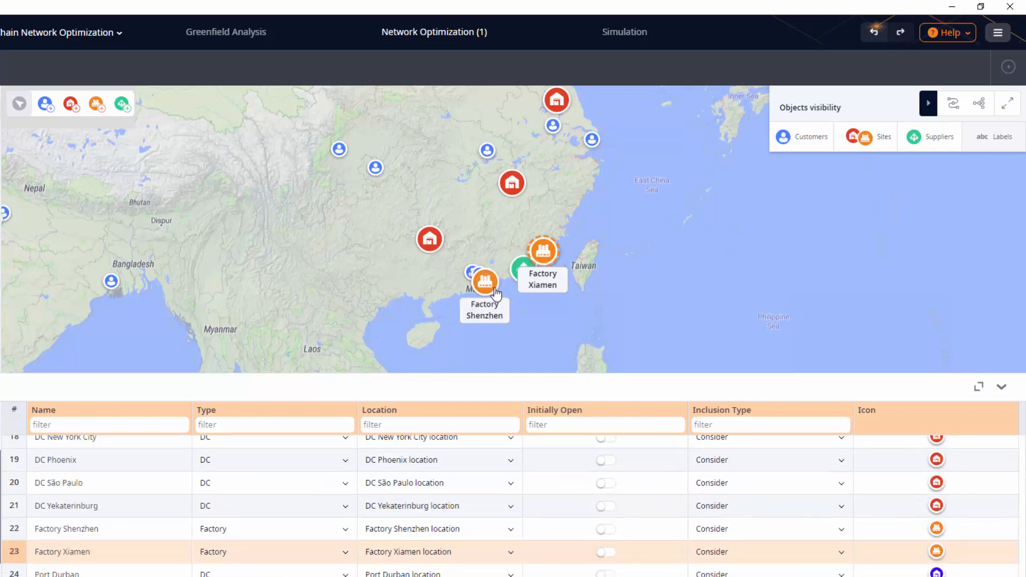
{"action": "left_click", "coordinate": [497, 293]}
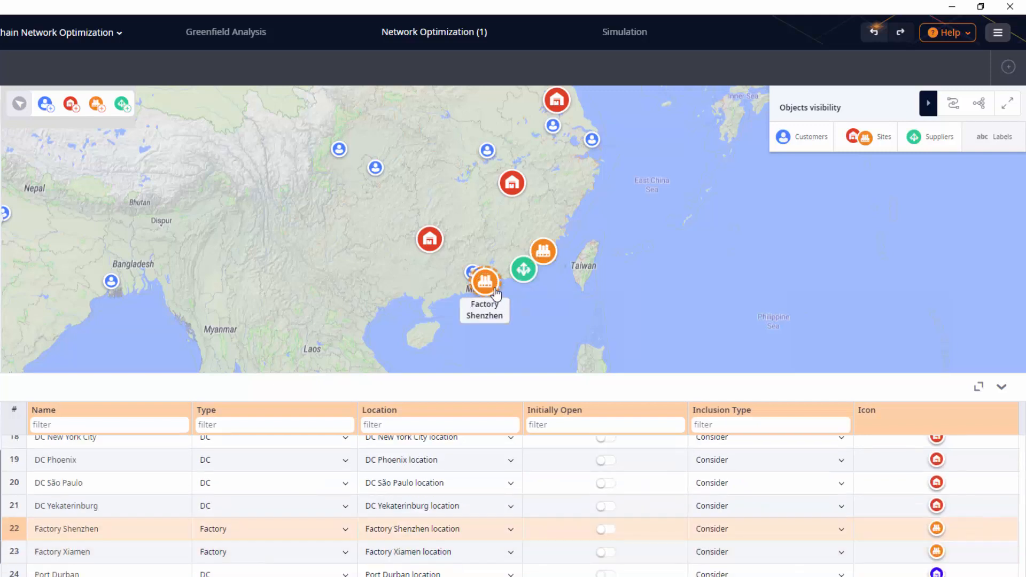
{"action": "left_click", "coordinate": [526, 277]}
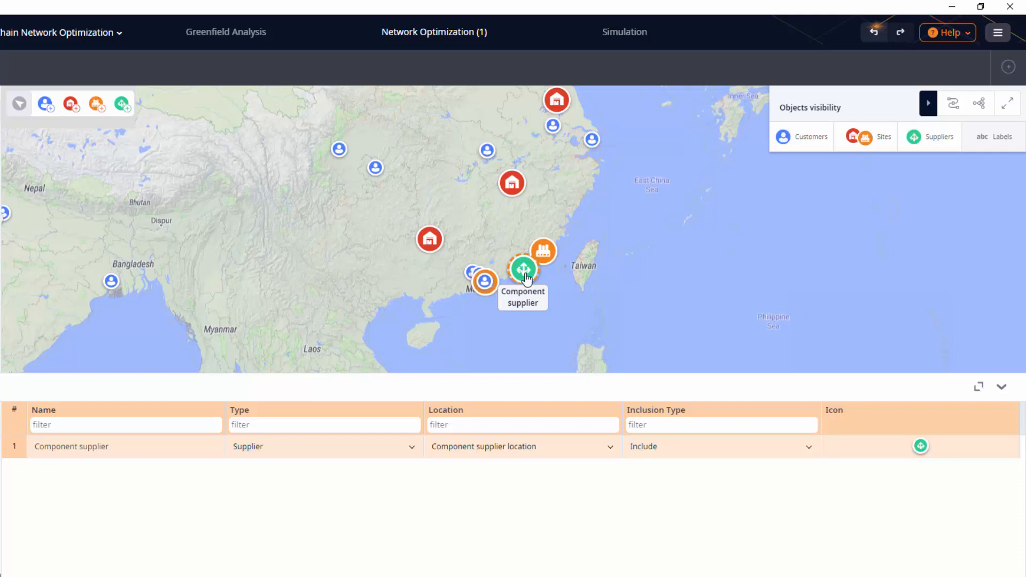
{"action": "scroll", "coordinate": [526, 277], "scroll_direction": "down", "scroll_amount": 4}
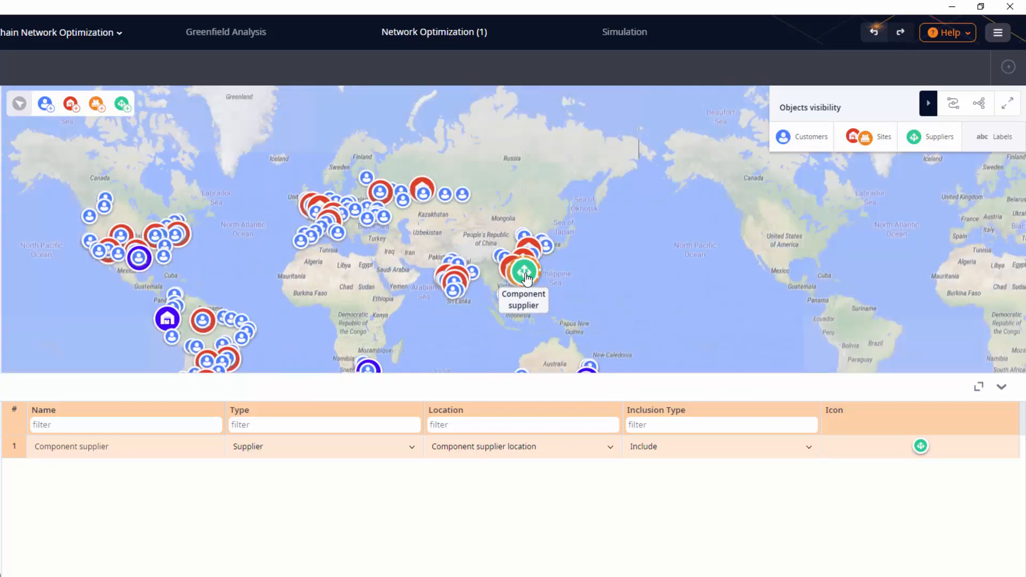
{"action": "left_click_drag", "start_coordinate": [600, 281], "coordinate": [606, 233]}
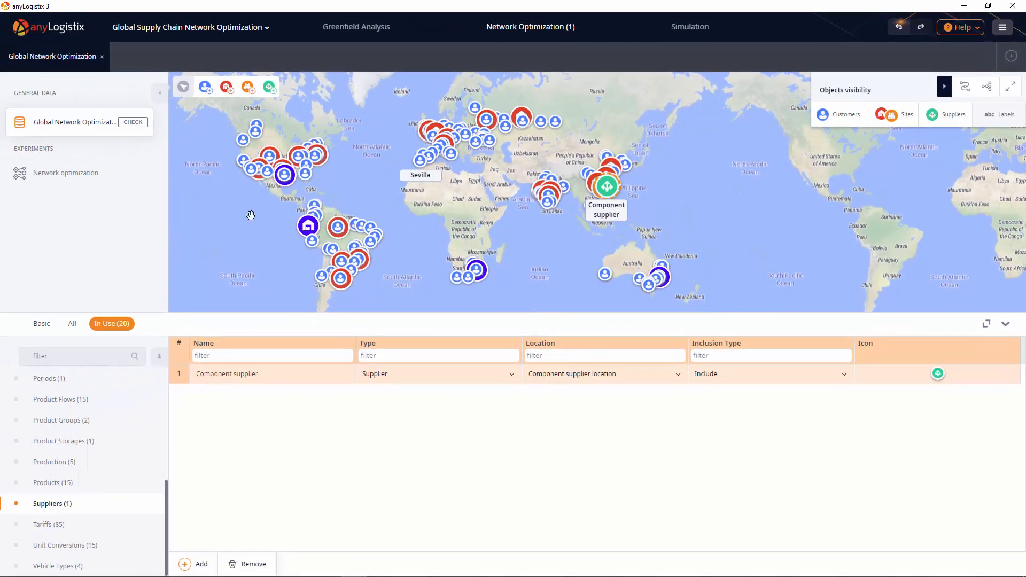
Step: View the scenario's DCs and Factories table and its Customers table
{"action": "scroll", "coordinate": [137, 430], "scroll_direction": "up", "scroll_amount": 5}
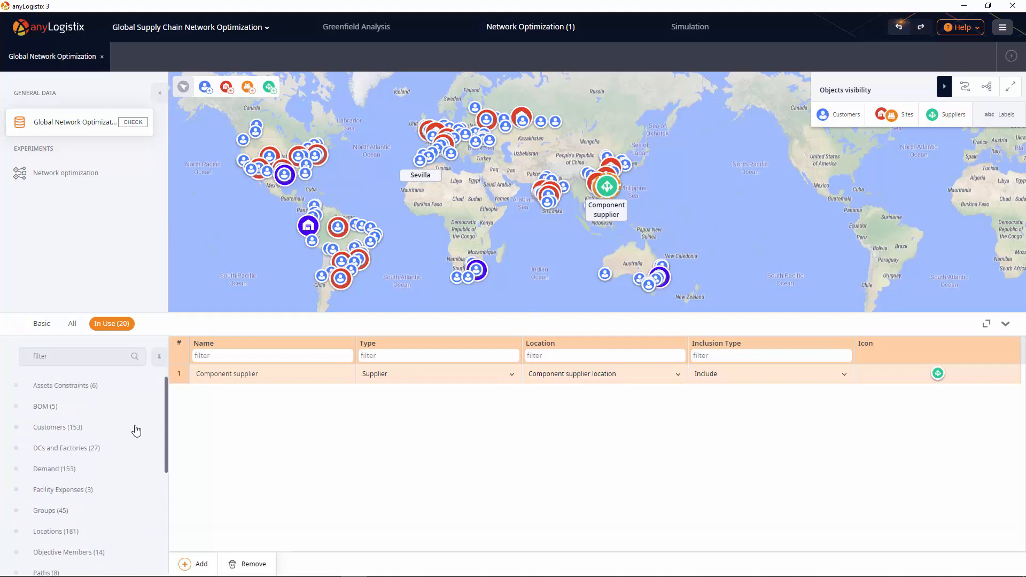
{"action": "left_click", "coordinate": [141, 450]}
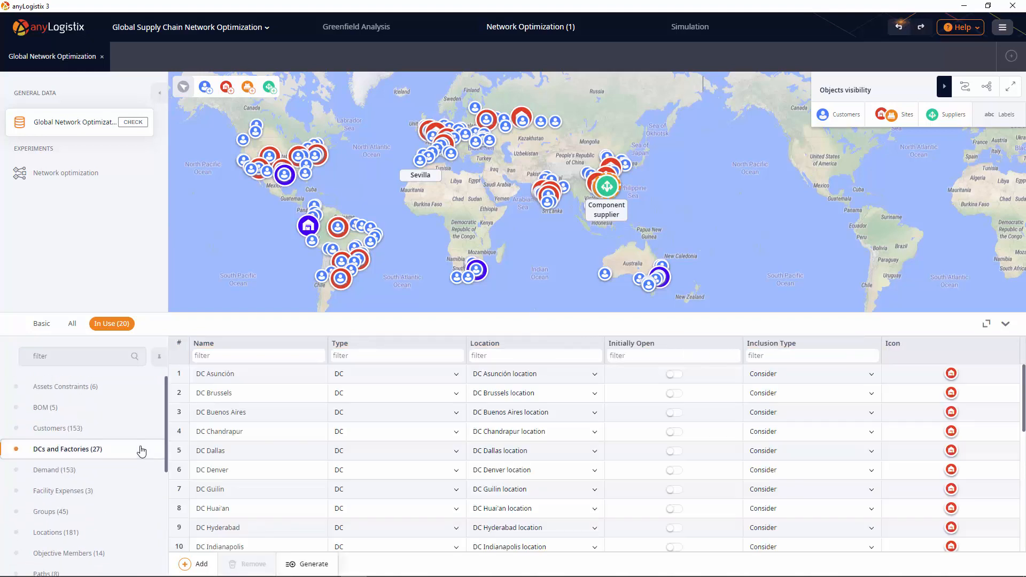
{"action": "left_click", "coordinate": [124, 428]}
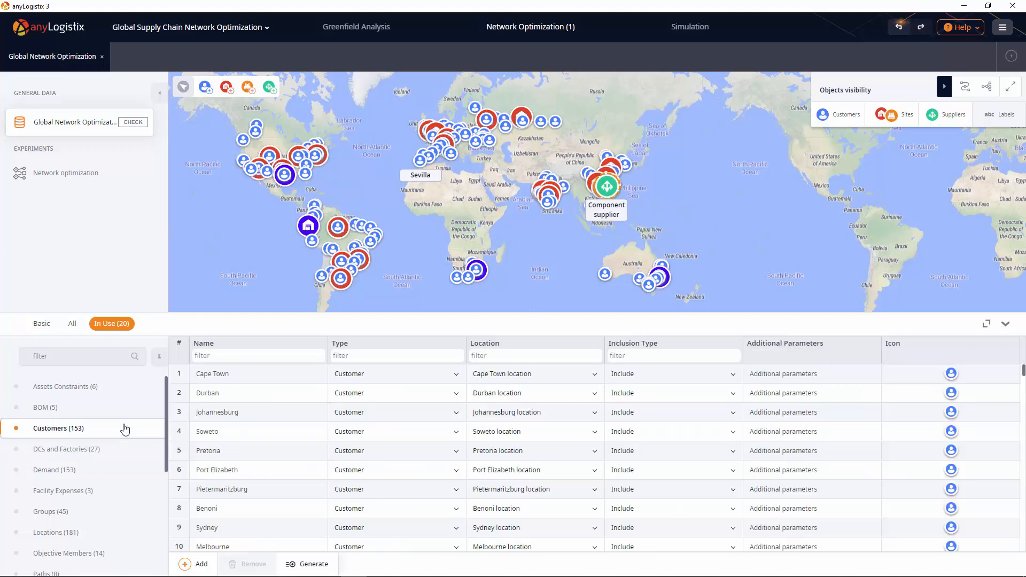
Step: Open the Locations table and look through the full Products table with its selling prices and costs
{"action": "left_click", "coordinate": [123, 534]}
{"action": "scroll", "coordinate": [122, 537], "scroll_direction": "down", "scroll_amount": 5}
{"action": "left_click", "coordinate": [122, 539]}
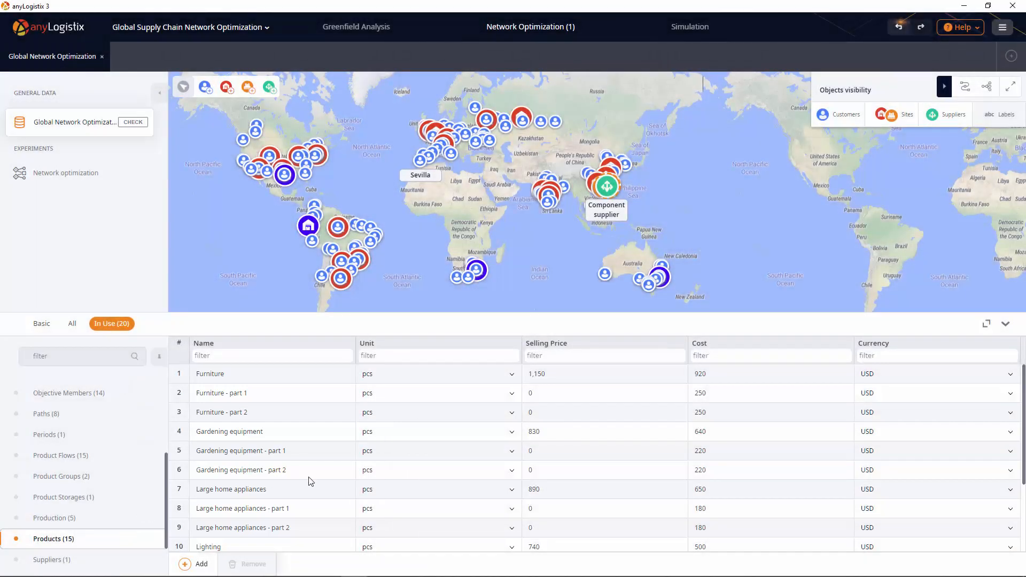
{"action": "scroll", "coordinate": [335, 490], "scroll_direction": "down", "scroll_amount": 3}
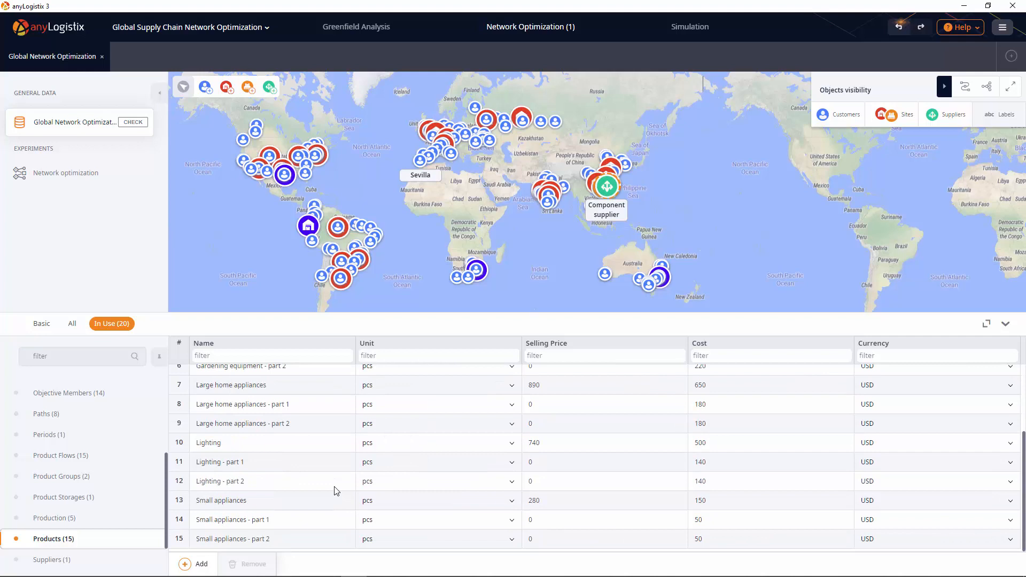
{"action": "scroll", "coordinate": [335, 491], "scroll_direction": "up", "scroll_amount": 3}
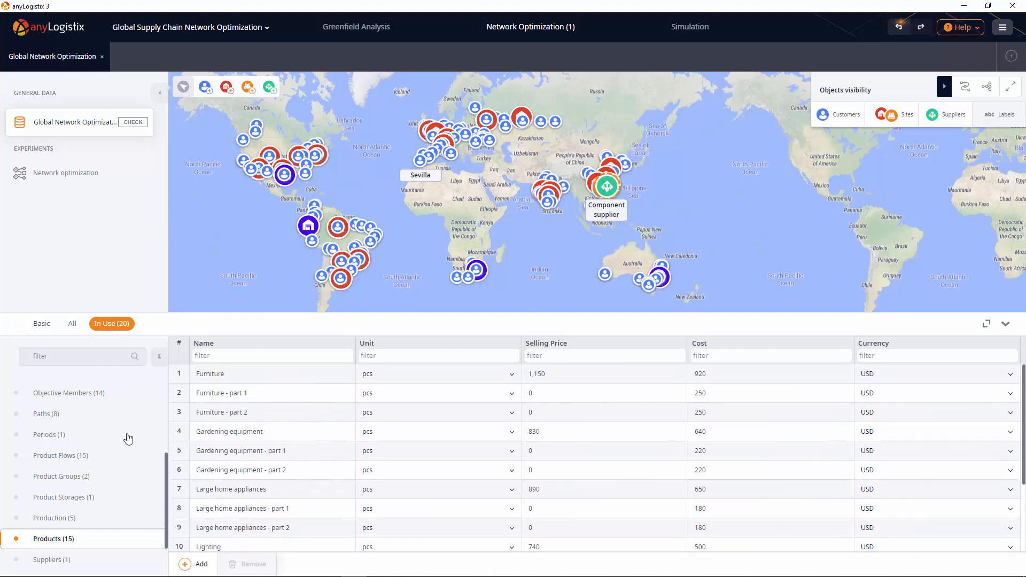
Step: View the customers' Demand table and the Product Storages table
{"action": "scroll", "coordinate": [128, 439], "scroll_direction": "up", "scroll_amount": 3}
{"action": "left_click", "coordinate": [136, 470]}
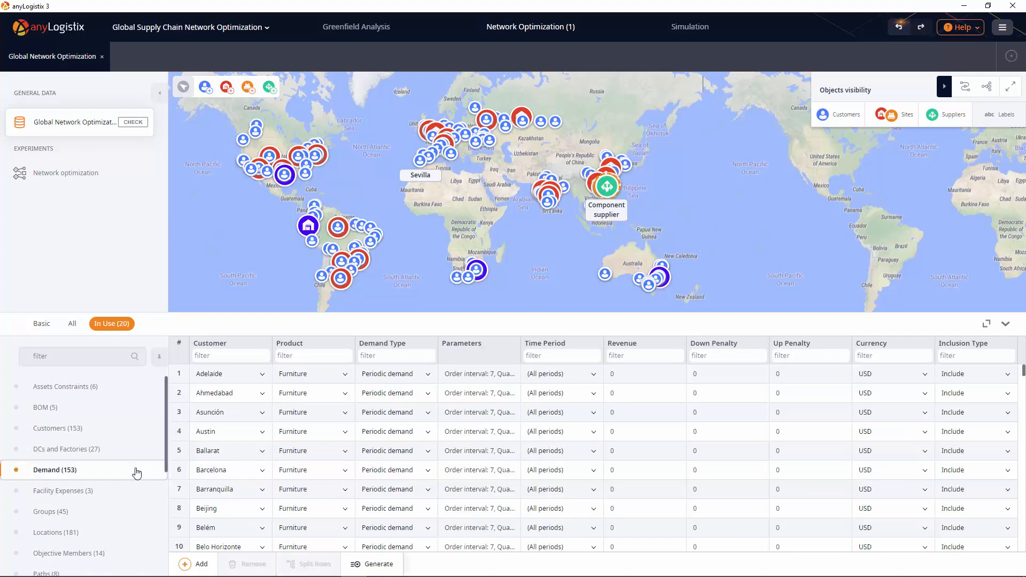
{"action": "scroll", "coordinate": [136, 472], "scroll_direction": "down", "scroll_amount": 5}
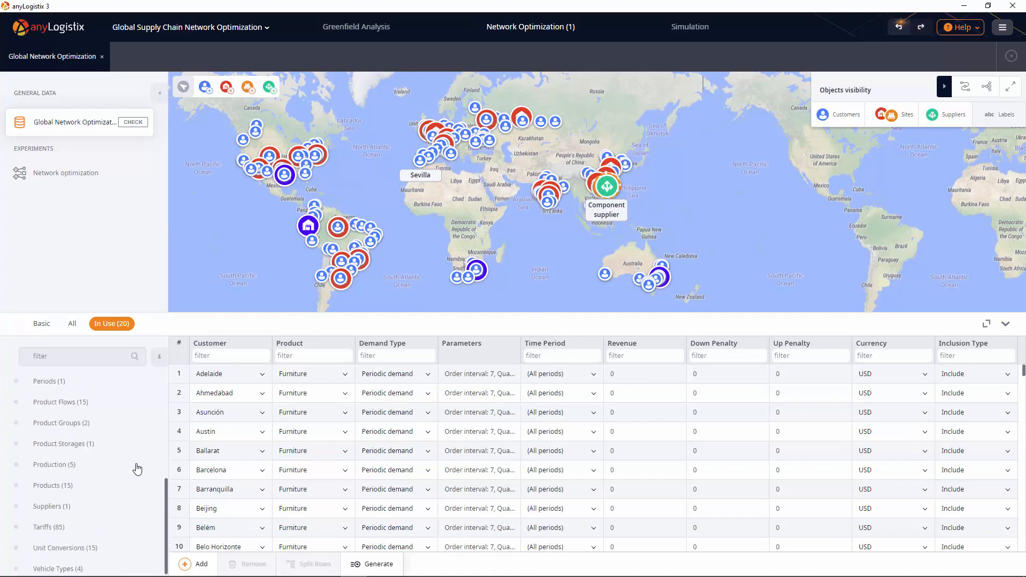
{"action": "left_click", "coordinate": [122, 452]}
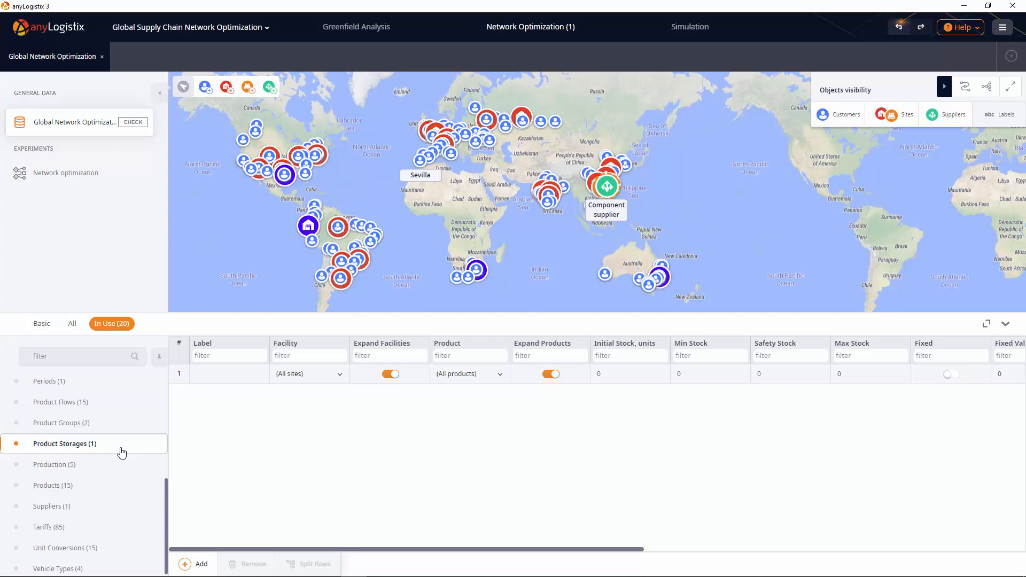
Step: View the BOM table for the end products and the Production table for the factories
{"action": "scroll", "coordinate": [122, 453], "scroll_direction": "up", "scroll_amount": 5}
{"action": "left_click", "coordinate": [119, 412]}
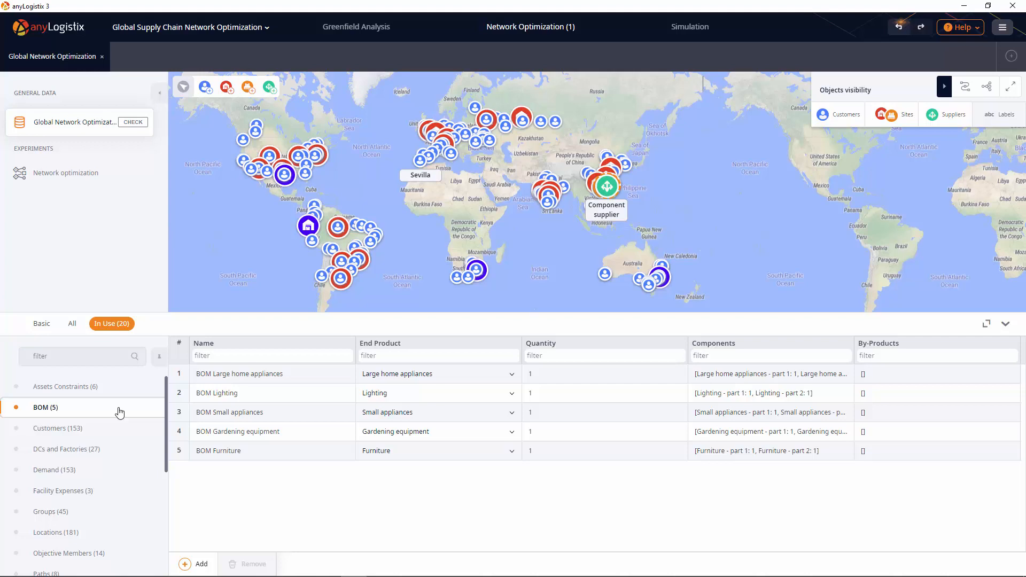
{"action": "scroll", "coordinate": [119, 413], "scroll_direction": "down", "scroll_amount": 3}
{"action": "left_click", "coordinate": [128, 522]}
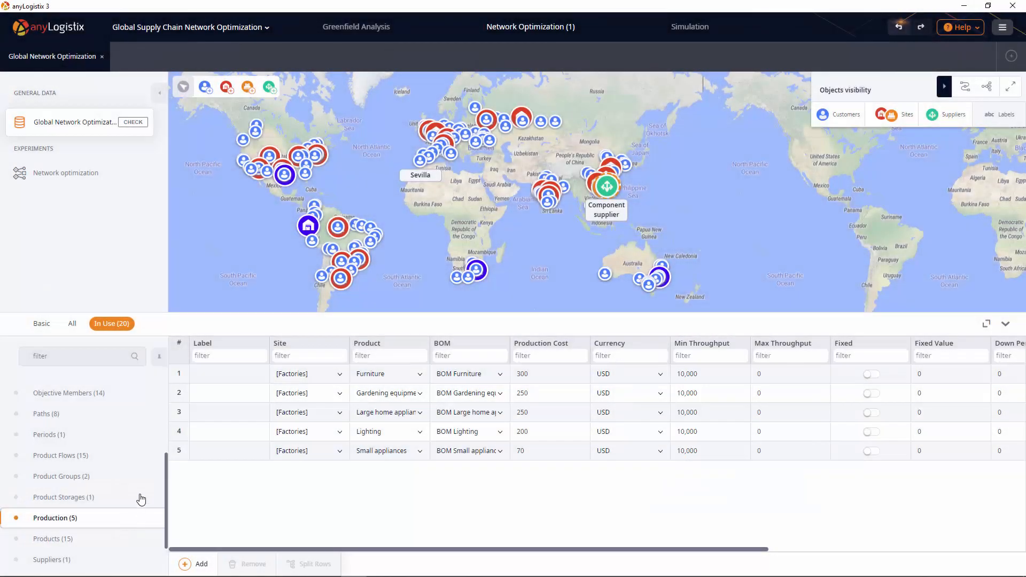
Step: View the Product Flows table and the Vehicle Types table
{"action": "left_click", "coordinate": [125, 455]}
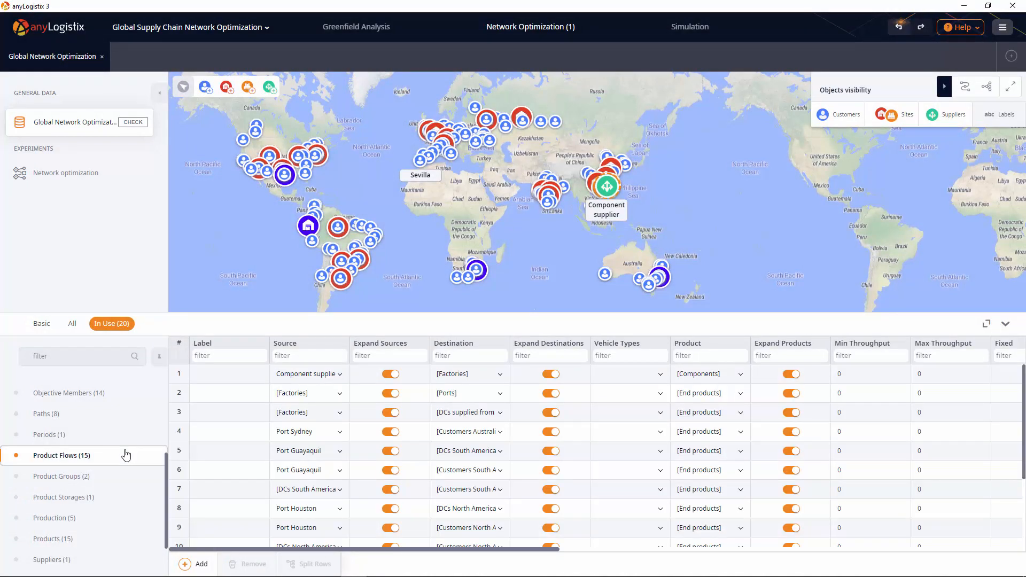
{"action": "scroll", "coordinate": [126, 456], "scroll_direction": "down", "scroll_amount": 2}
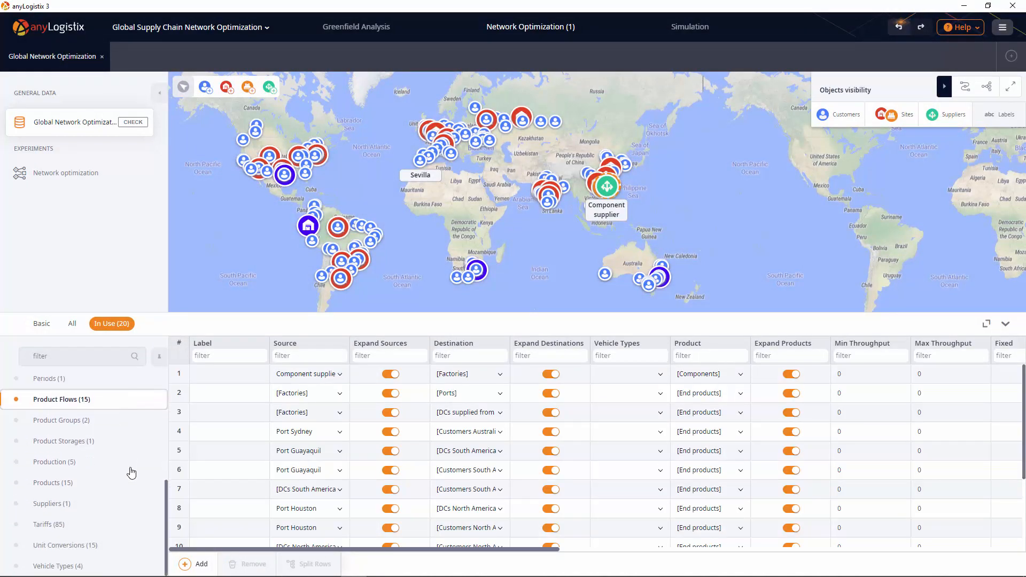
{"action": "left_click", "coordinate": [129, 567]}
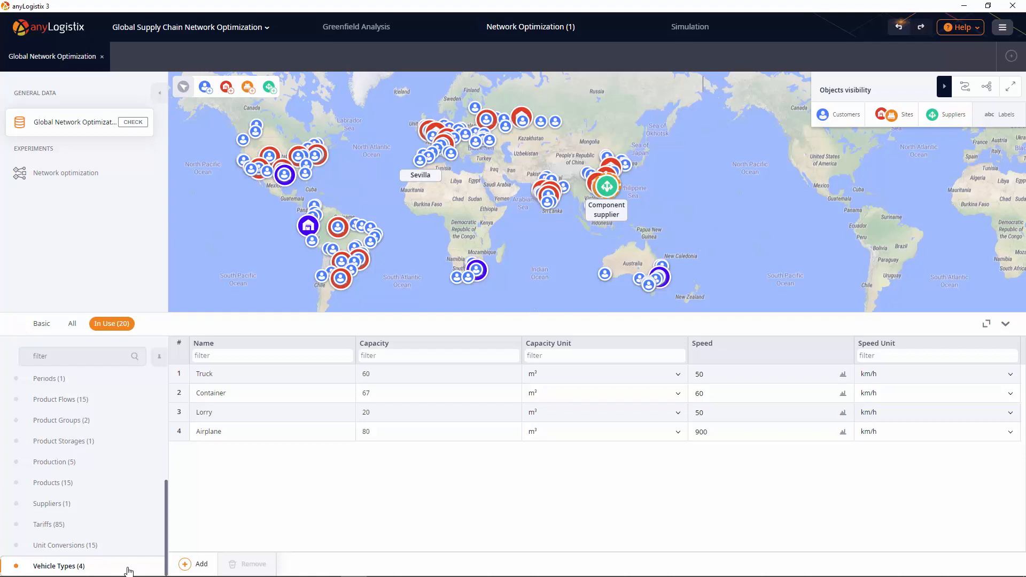
Step: Open the Paths table and widen the Cost Calculation and Cost Calculation Parameters columns to fit their contents
{"action": "scroll", "coordinate": [128, 571], "scroll_direction": "up", "scroll_amount": 3}
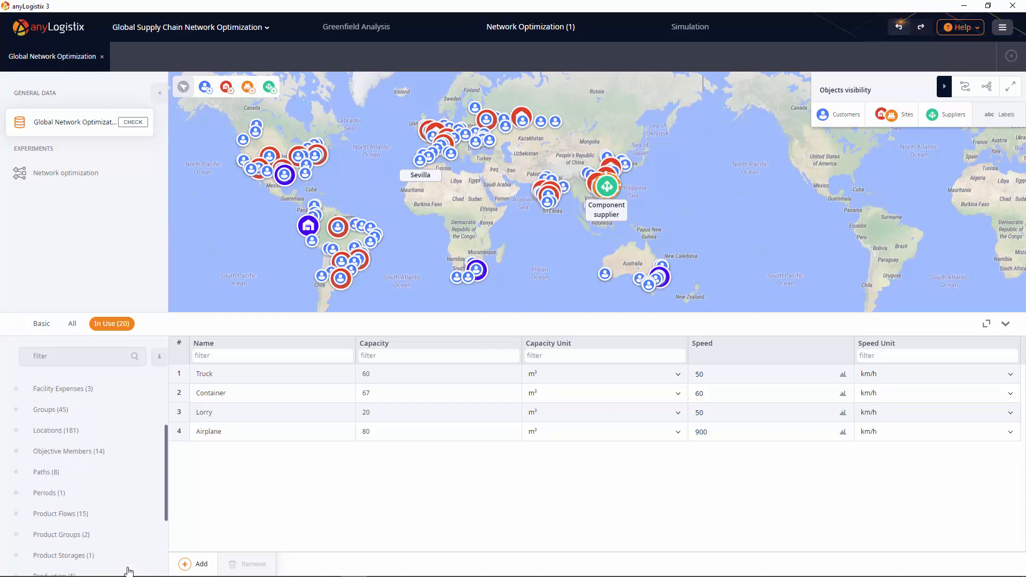
{"action": "left_click", "coordinate": [132, 523]}
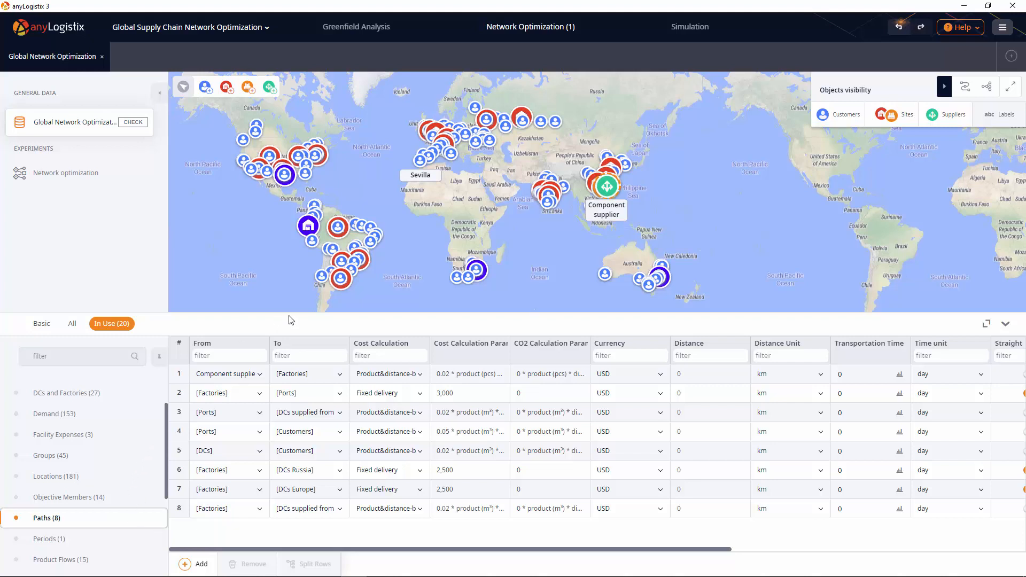
{"action": "double_click", "coordinate": [428, 345]}
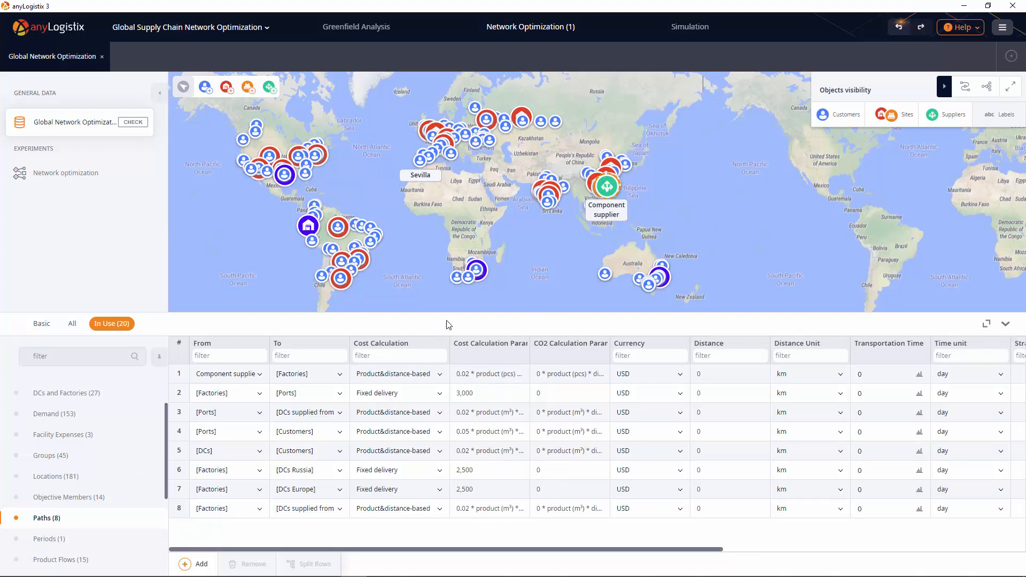
{"action": "double_click", "coordinate": [529, 343]}
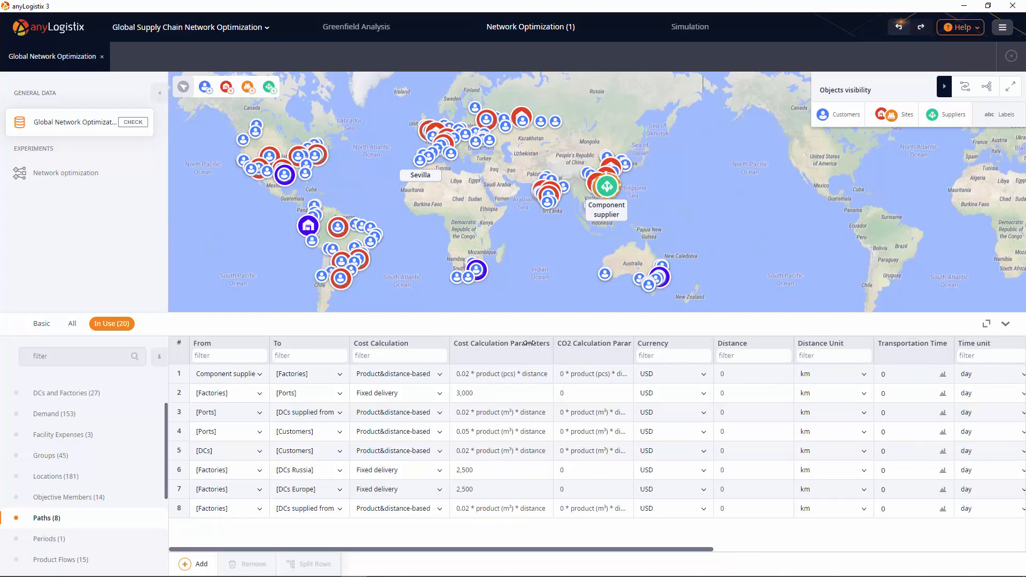
Step: View the Facility Expenses table and the Assets Constraints table
{"action": "scroll", "coordinate": [111, 394], "scroll_direction": "up", "scroll_amount": 1}
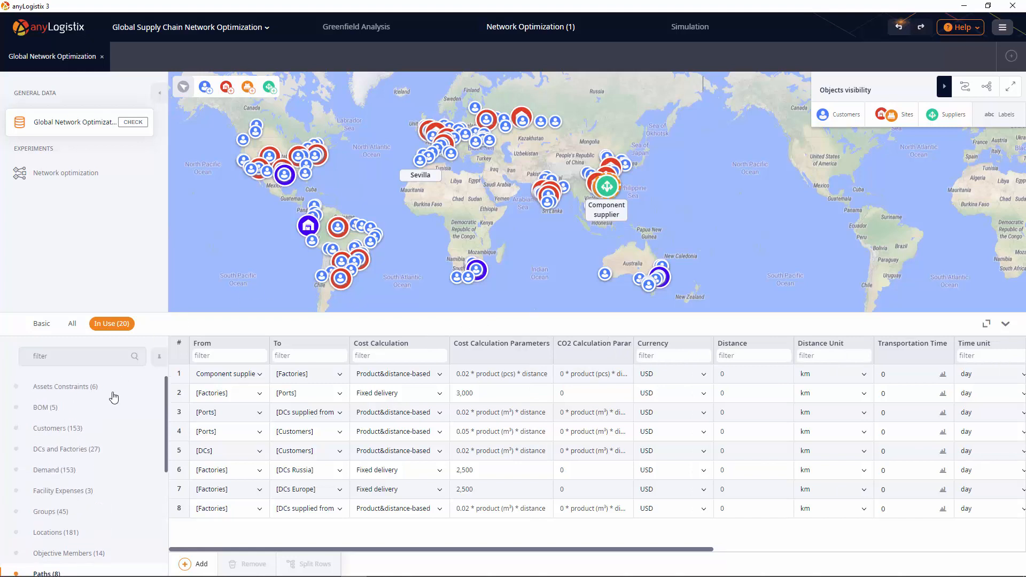
{"action": "left_click", "coordinate": [129, 492]}
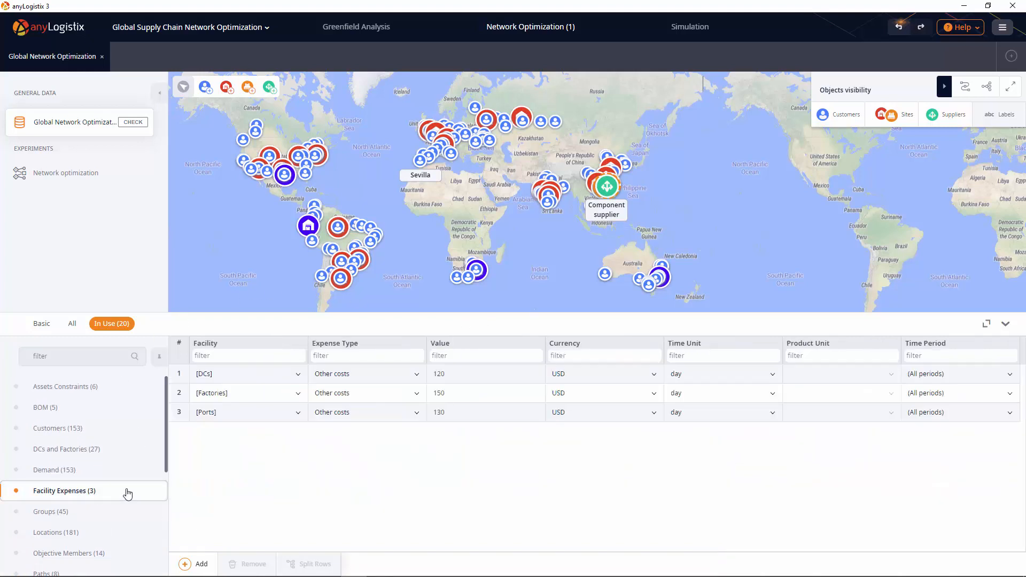
{"action": "left_click", "coordinate": [119, 390]}
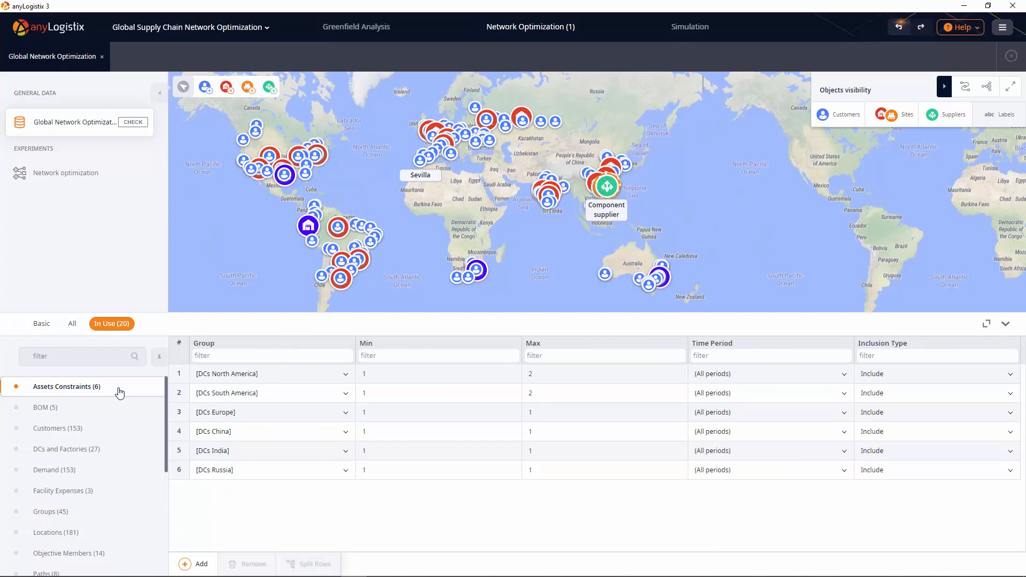
Step: Open the Product Flows table and filter its destinations by "North"
{"action": "scroll", "coordinate": [120, 393], "scroll_direction": "down", "scroll_amount": 5}
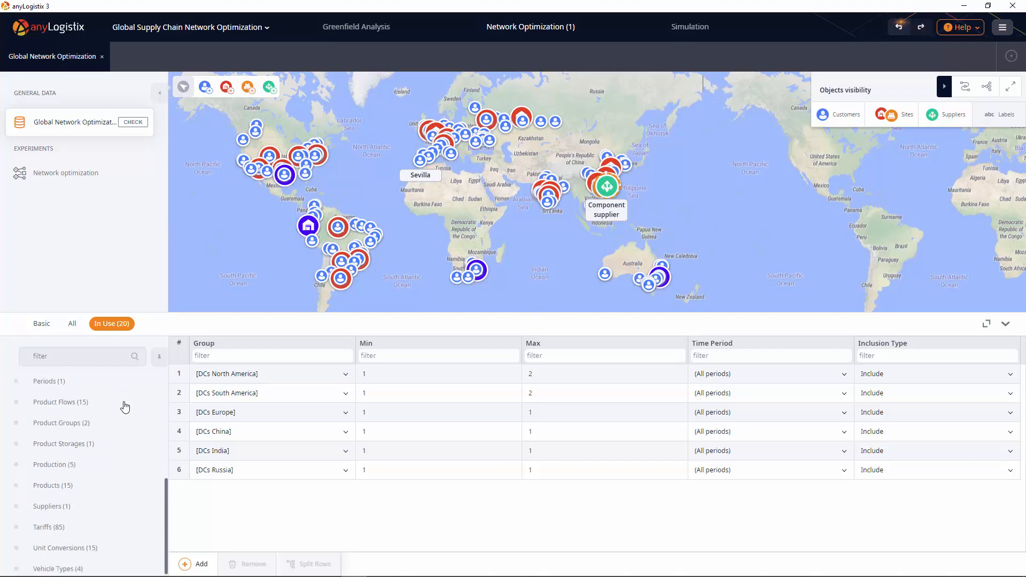
{"action": "left_click", "coordinate": [124, 405]}
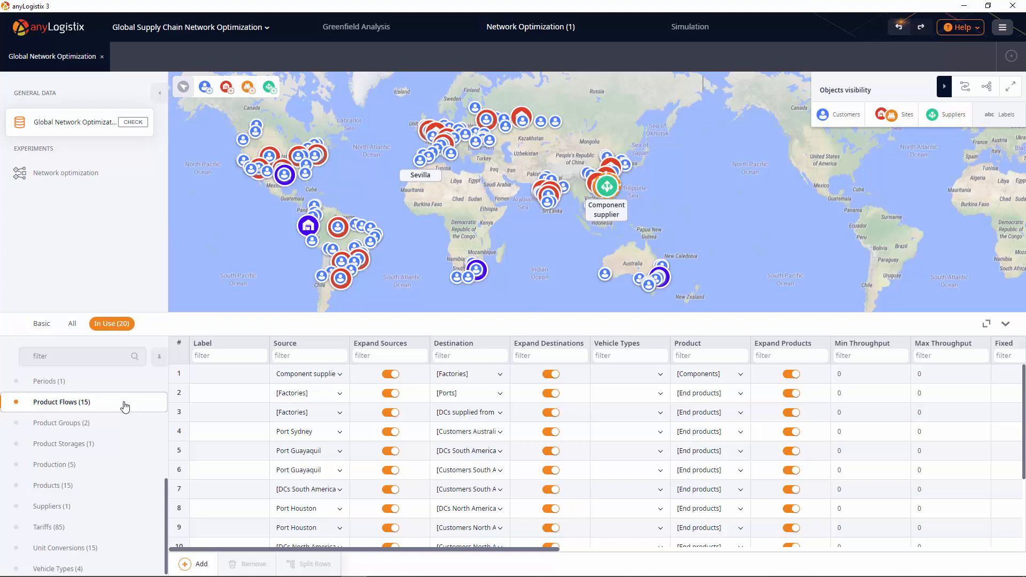
{"action": "left_click", "coordinate": [439, 357]}
{"action": "type", "text": "North"}
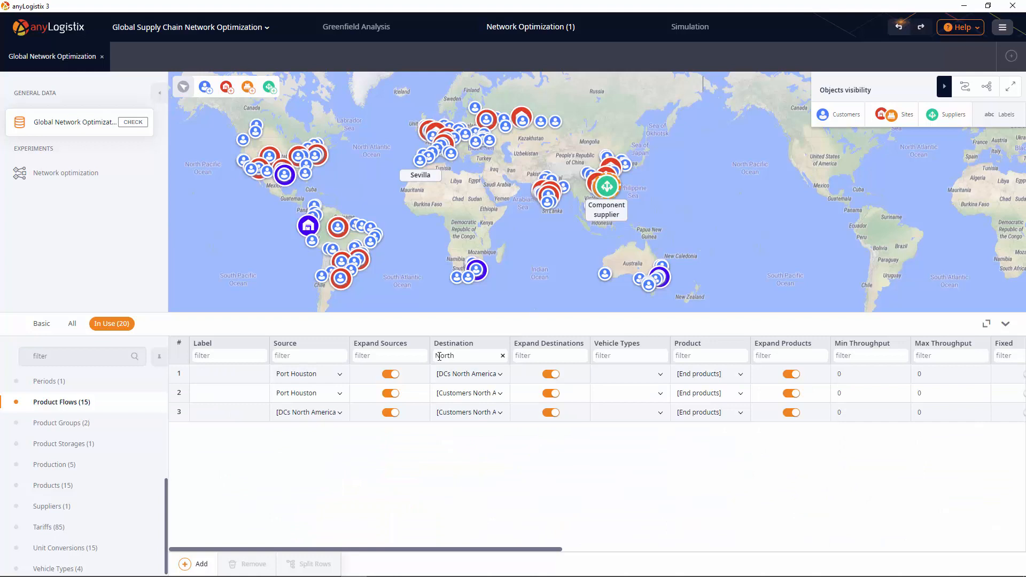
Step: Filter the product flow destinations by "Africa" and by "Asia"
{"action": "double_click", "coordinate": [440, 356]}
{"action": "type", "text": "Africa"}
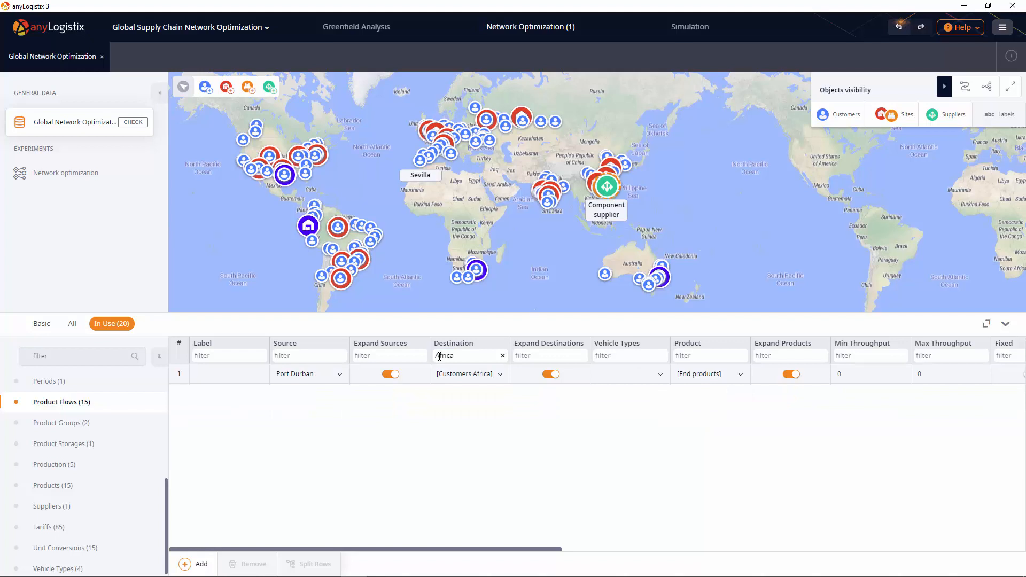
{"action": "double_click", "coordinate": [439, 357]}
{"action": "type", "text": "Asia"}
Step: Reopen the Assets Constraints table, and run the Network optimization experiment
{"action": "scroll", "coordinate": [127, 397], "scroll_direction": "up", "scroll_amount": 5}
{"action": "left_click", "coordinate": [126, 396]}
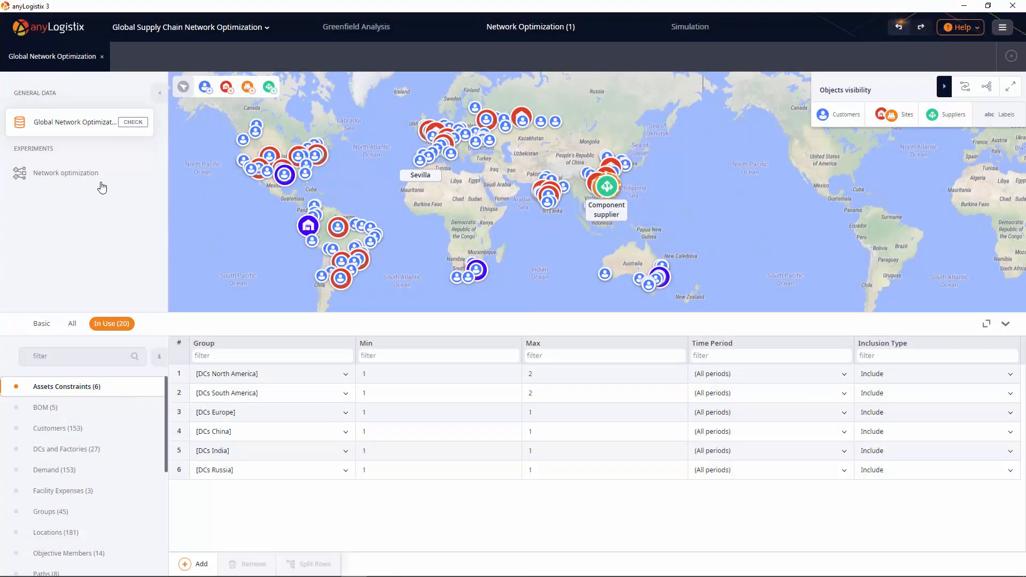
{"action": "left_click", "coordinate": [90, 174]}
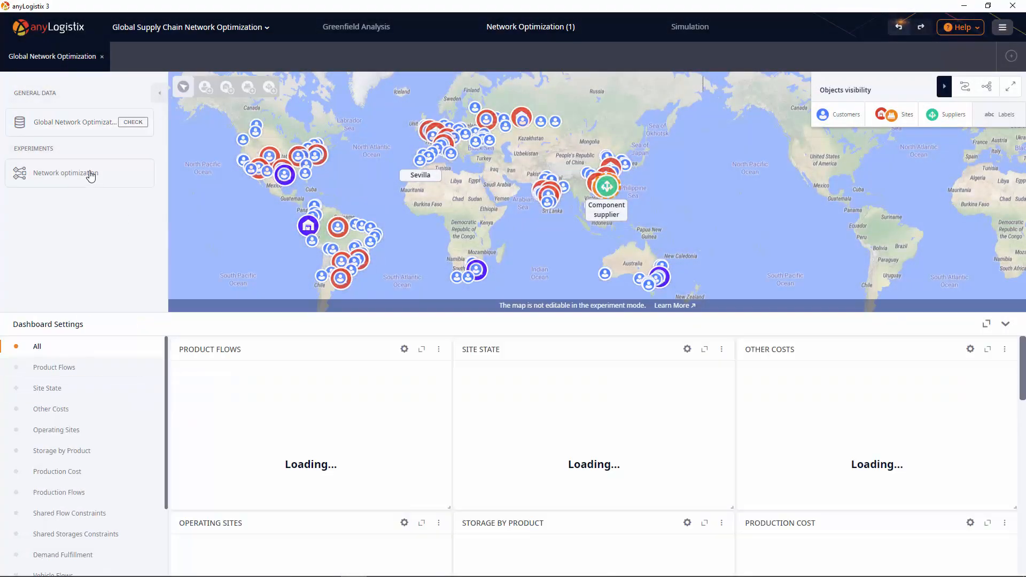
{"action": "left_click", "coordinate": [21, 192]}
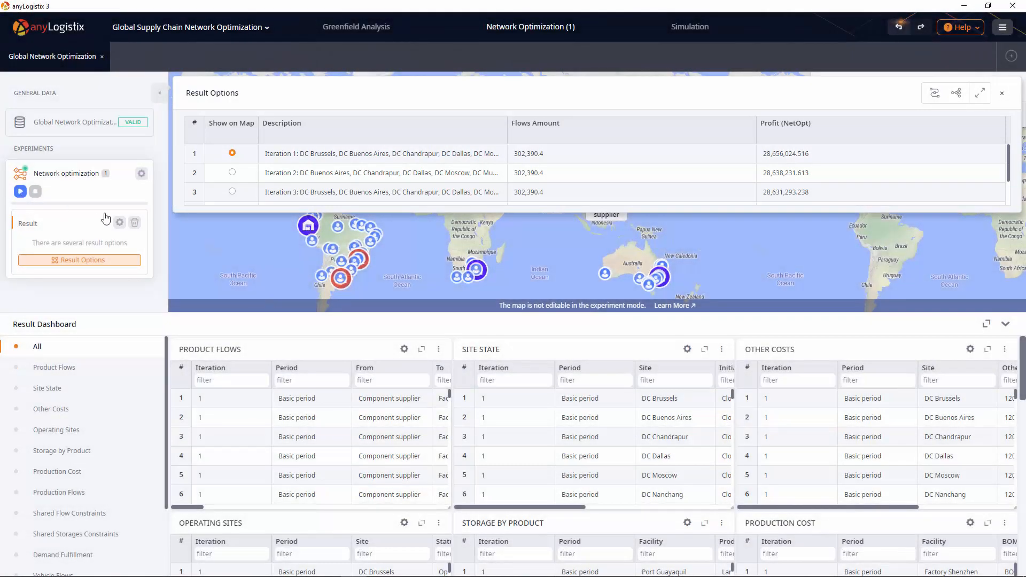
Step: Close the result options and show the supply chain structure diagram in an enlarged view
{"action": "left_click", "coordinate": [1001, 97]}
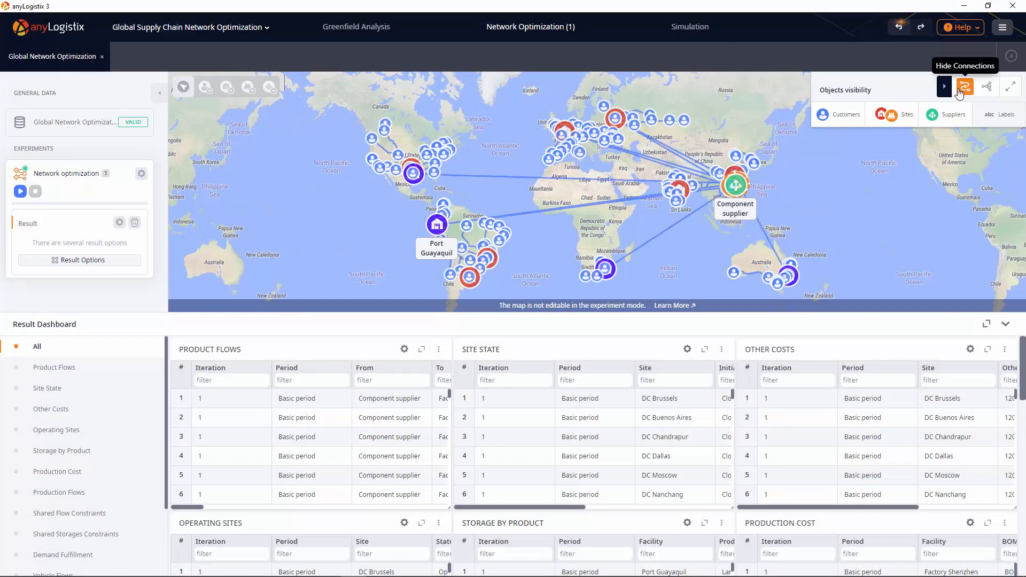
{"action": "left_click", "coordinate": [987, 88]}
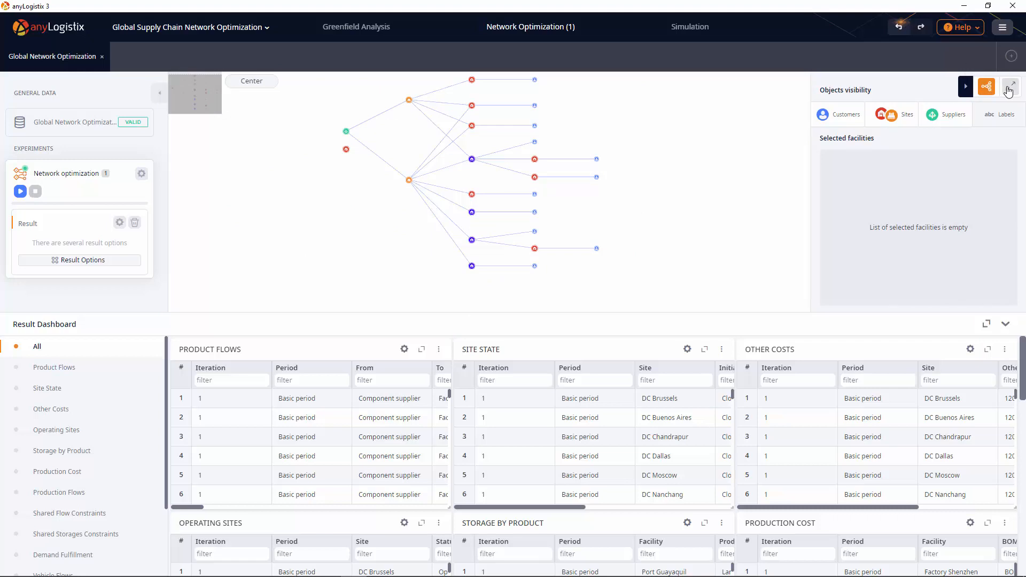
{"action": "left_click", "coordinate": [1008, 88]}
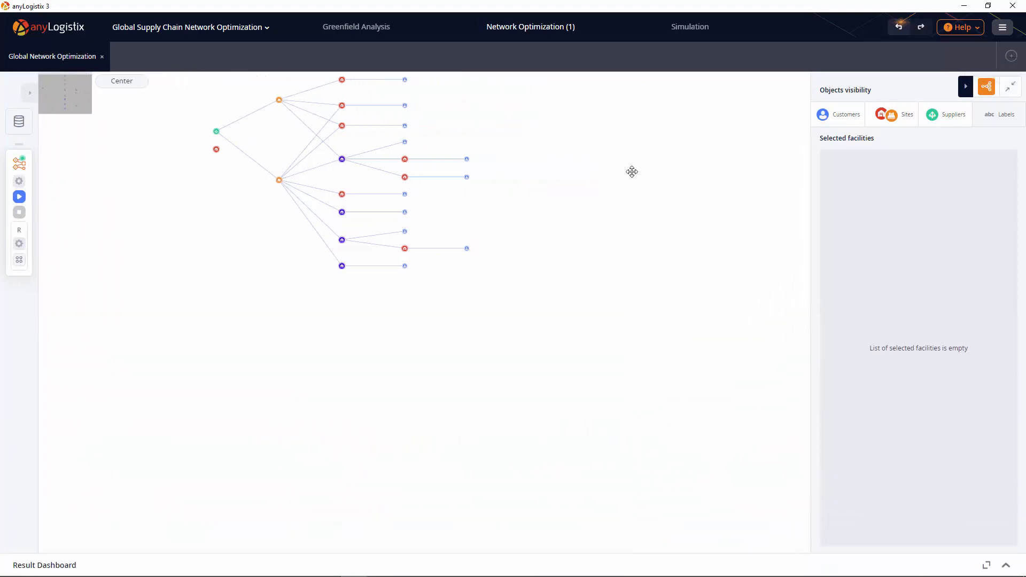
{"action": "scroll", "coordinate": [588, 201], "scroll_direction": "up", "scroll_amount": 2}
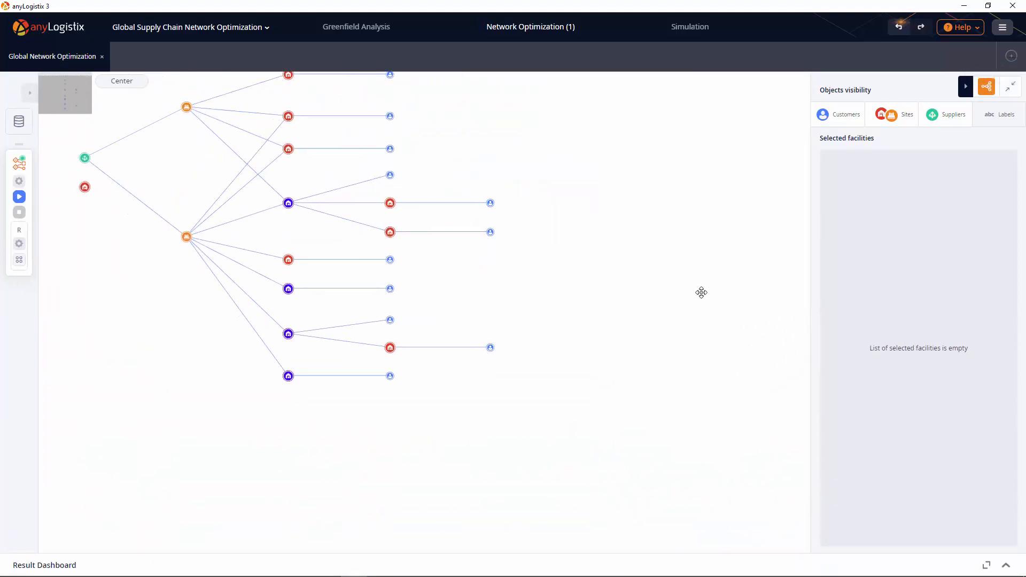
{"action": "scroll", "coordinate": [511, 368], "scroll_direction": "up", "scroll_amount": 1}
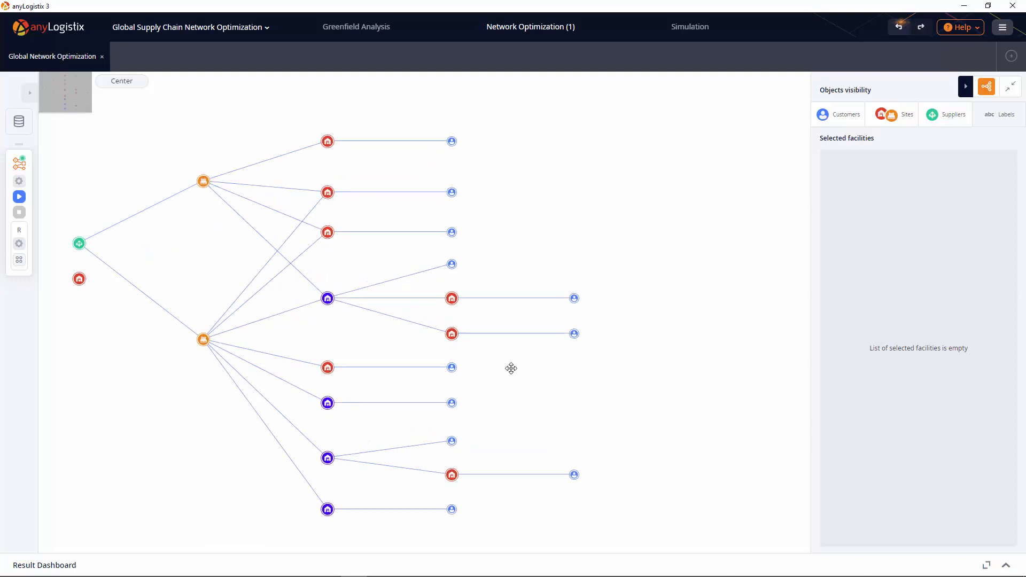
Step: Show the labels in the structure diagram, list the customers supplied by DC Dallas, and restore the diagram to normal size
{"action": "left_click", "coordinate": [991, 114]}
{"action": "left_click", "coordinate": [574, 474]}
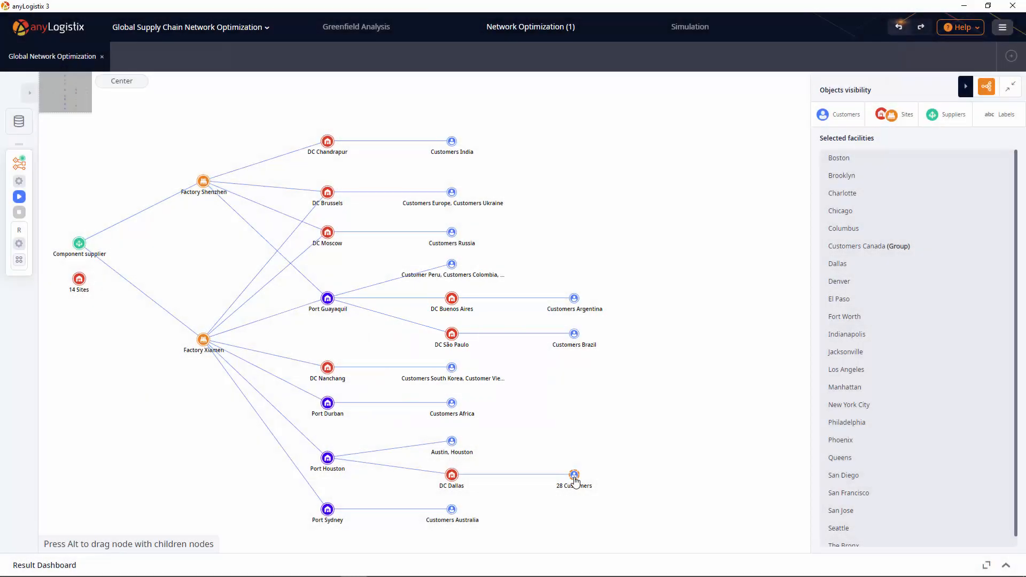
{"action": "left_click", "coordinate": [1008, 92]}
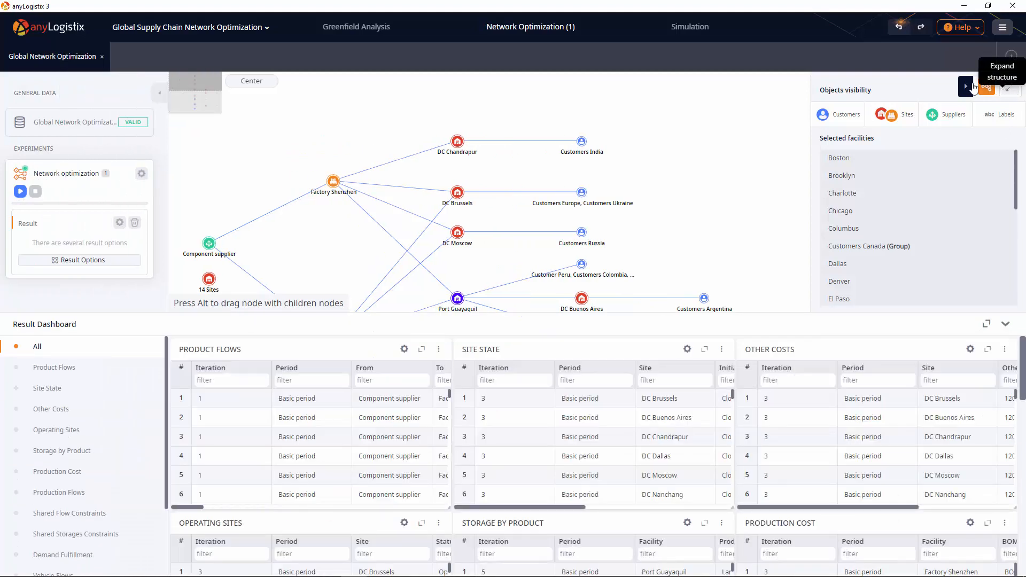
Step: Open the Operating Sites results and filter them by iteration 1
{"action": "left_click", "coordinate": [132, 430]}
{"action": "left_click", "coordinate": [225, 380]}
{"action": "type", "text": "1"}
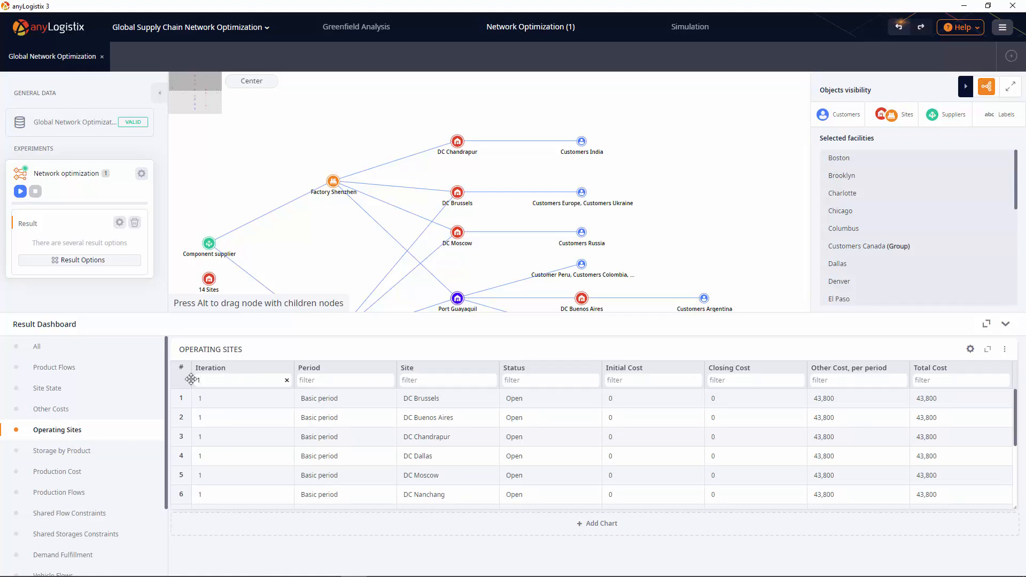
Step: Open the Overall Stats results and filter them by iteration 1
{"action": "scroll", "coordinate": [85, 469], "scroll_direction": "down", "scroll_amount": 3}
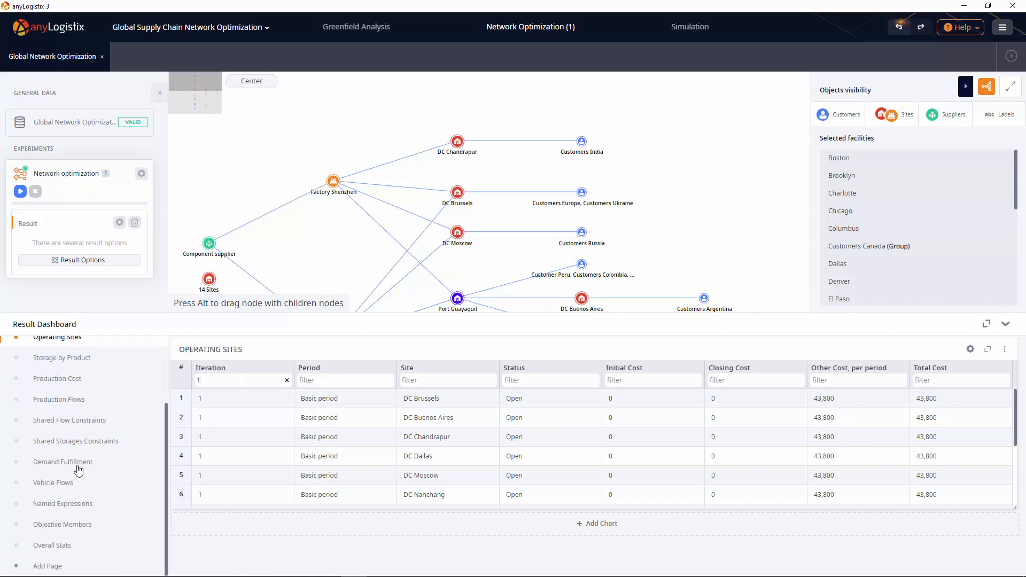
{"action": "left_click", "coordinate": [124, 545]}
{"action": "left_click", "coordinate": [246, 380]}
{"action": "type", "text": "1"}
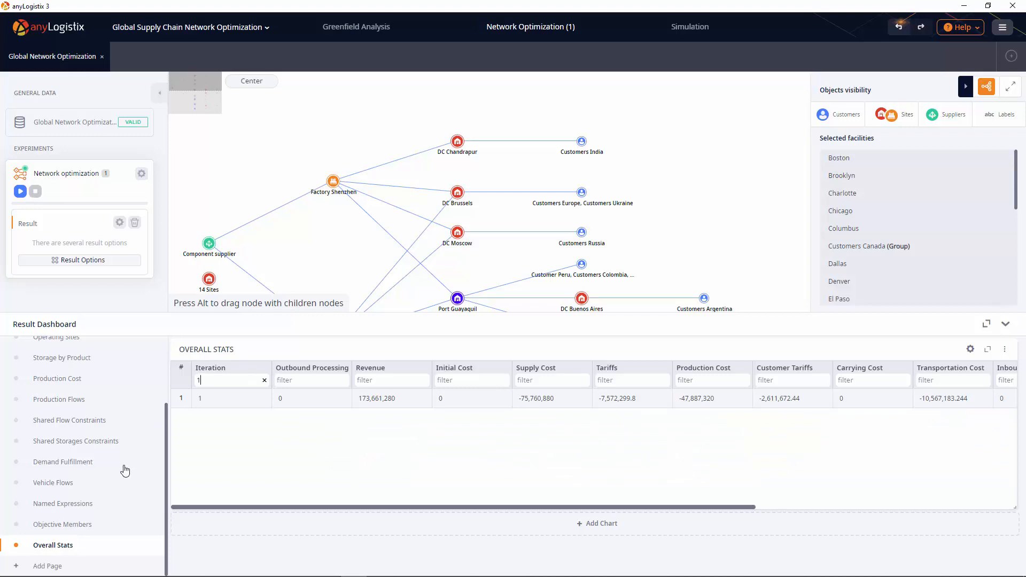
{"action": "right_click", "coordinate": [108, 545]}
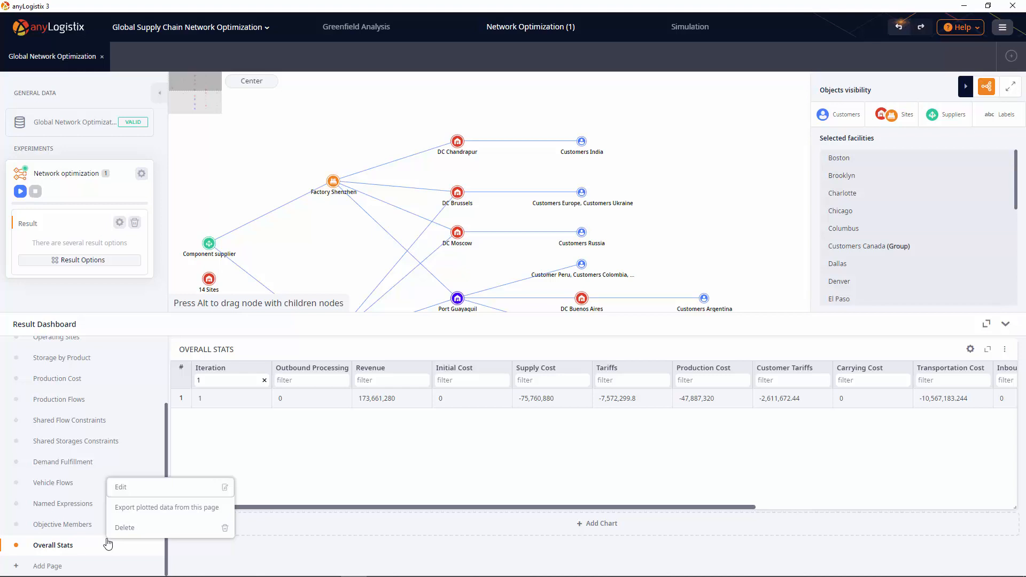
{"action": "left_click", "coordinate": [108, 544]}
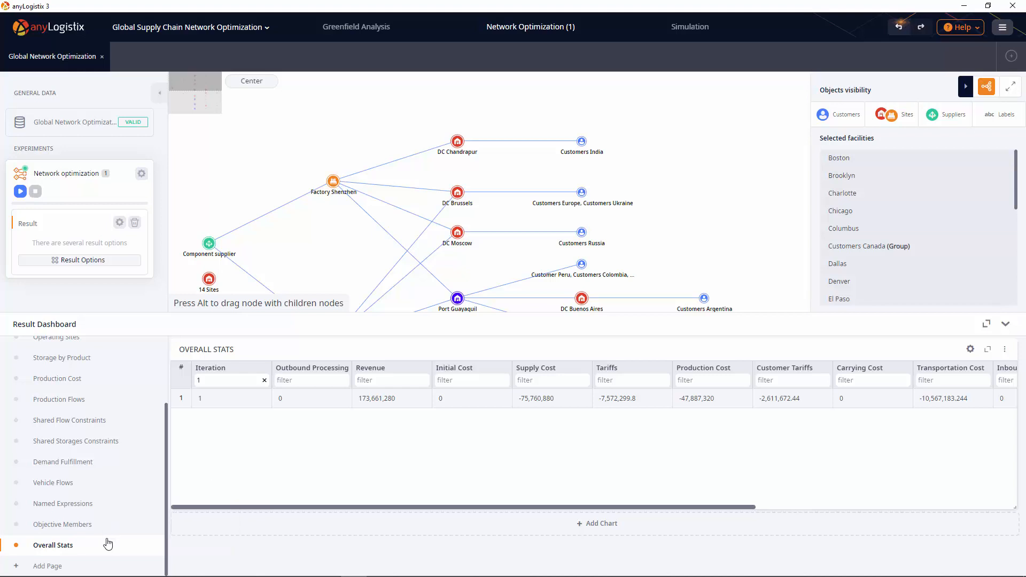